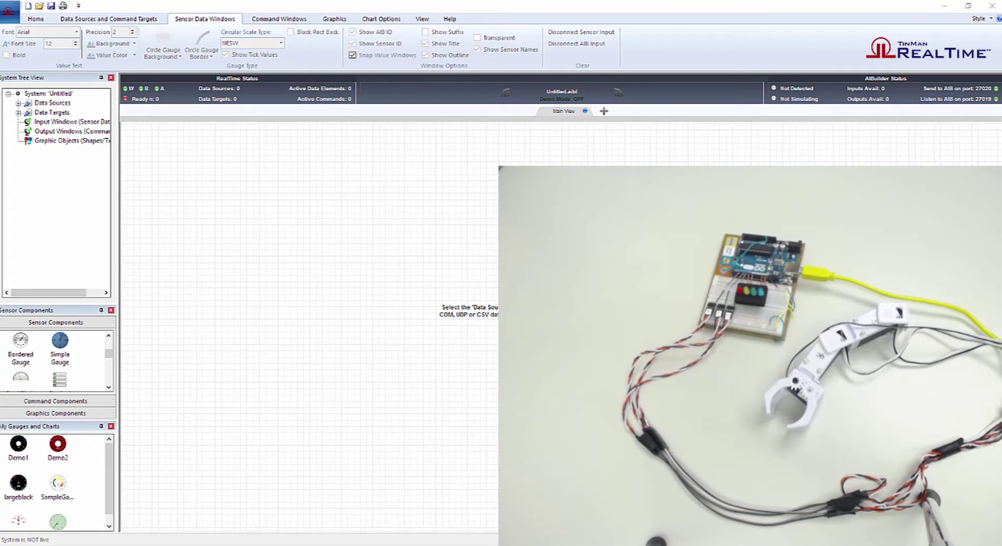
Open sketch_arm1.aibl from the Recent Documents list so the robot-arm design runs live.
click(10, 10)
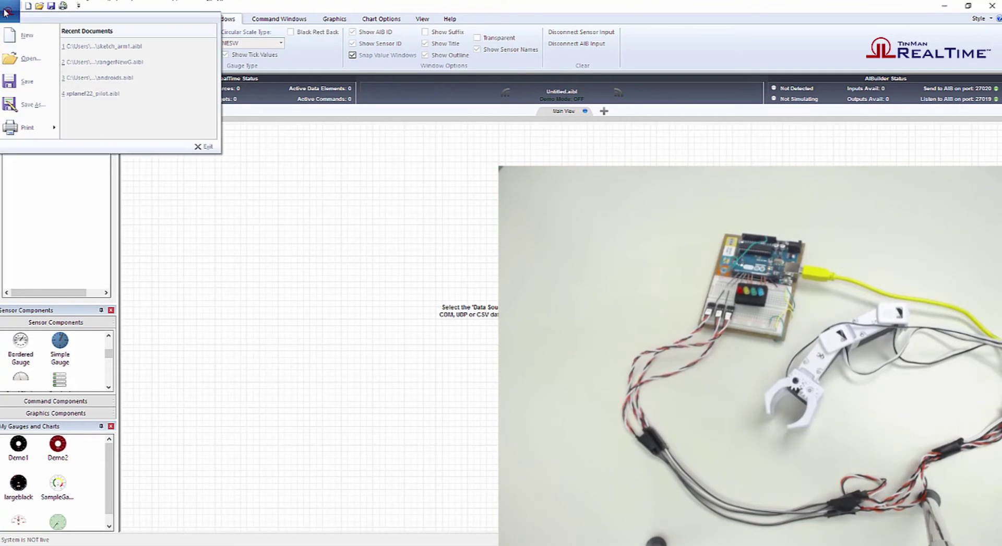
click(83, 46)
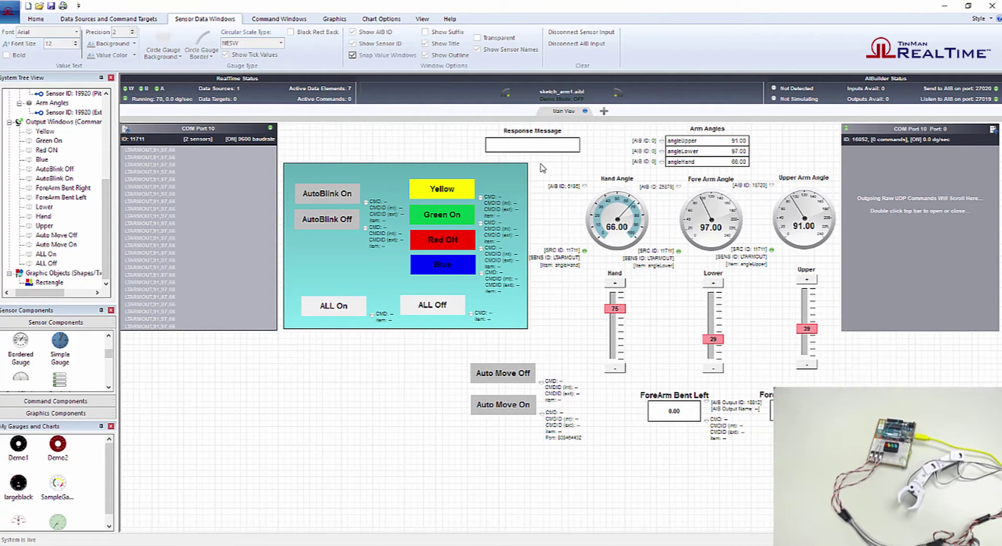
Move the arm servos: hand to 85 then 57, forearm to 77 then 52, upper arm about 50.
mouse_move(615, 309)
mouse_down()
mouse_move(626, 337)
mouse_move(620, 313)
mouse_up()
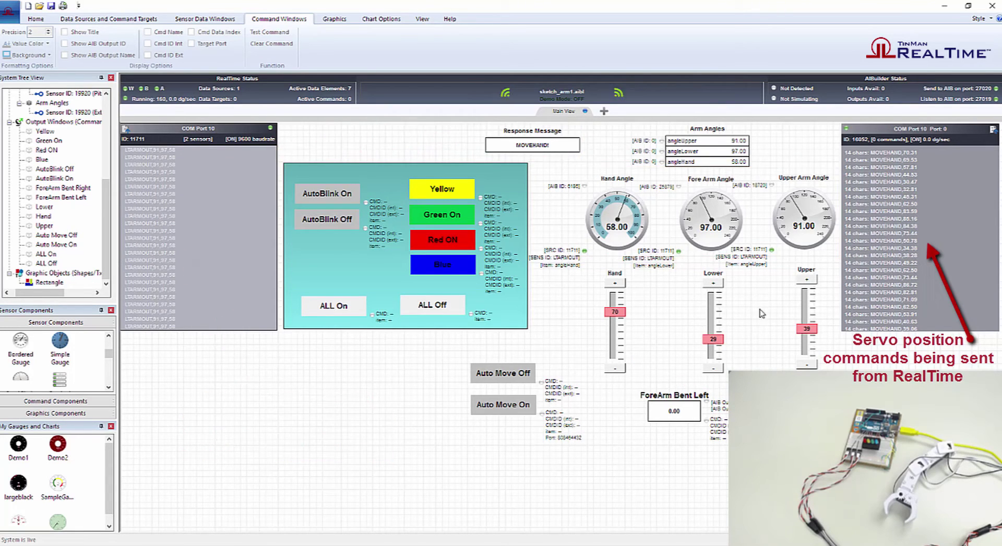
drag(713, 341, 714, 320)
mouse_move(808, 325)
mouse_down()
mouse_move(808, 303)
mouse_move(807, 349)
mouse_move(806, 313)
mouse_up()
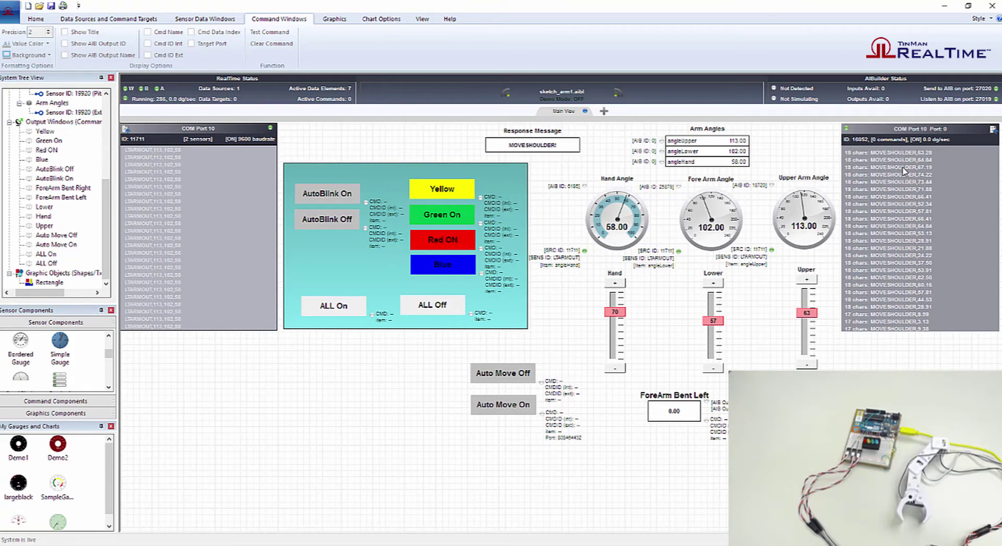
drag(712, 321, 711, 328)
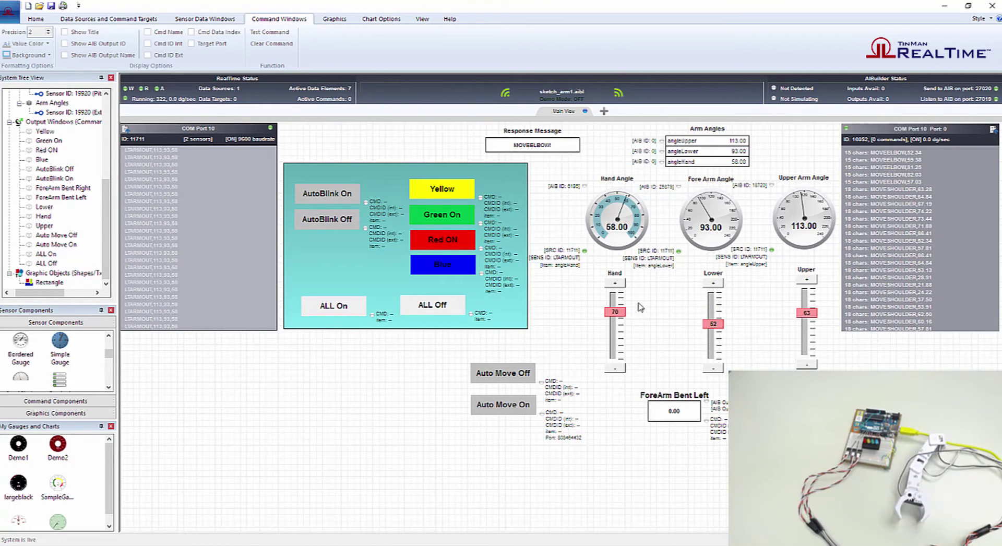
drag(615, 311, 615, 320)
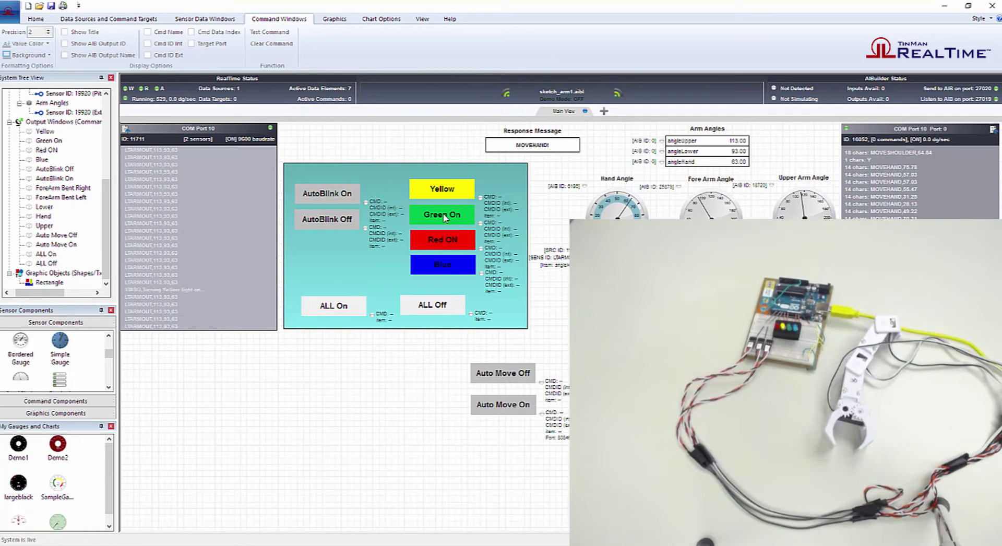
Cycle the board's LED through green, red and blue, then back to red and green.
click(444, 218)
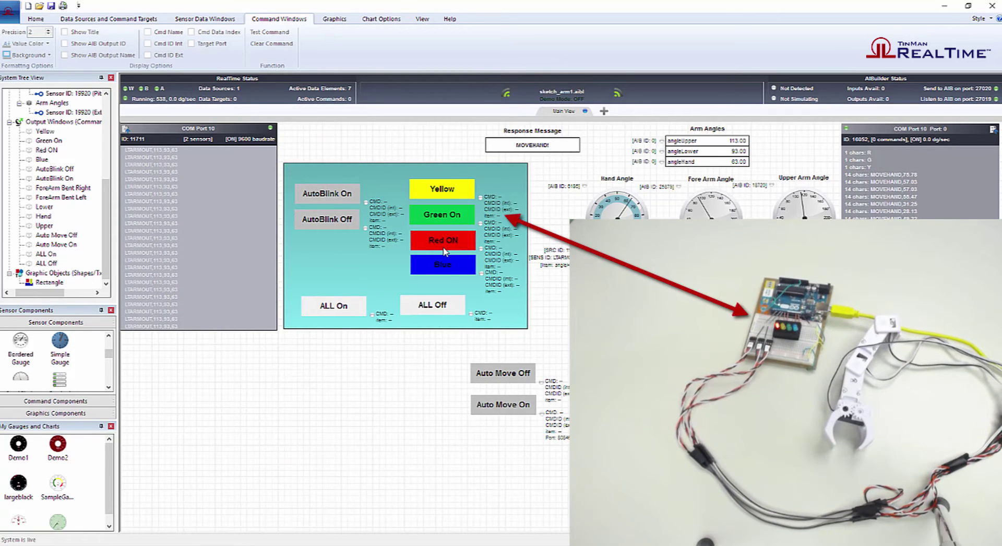
click(446, 245)
click(447, 265)
click(445, 241)
click(443, 215)
Turn the red and green lights on again and start the LEDs auto-blinking.
click(422, 18)
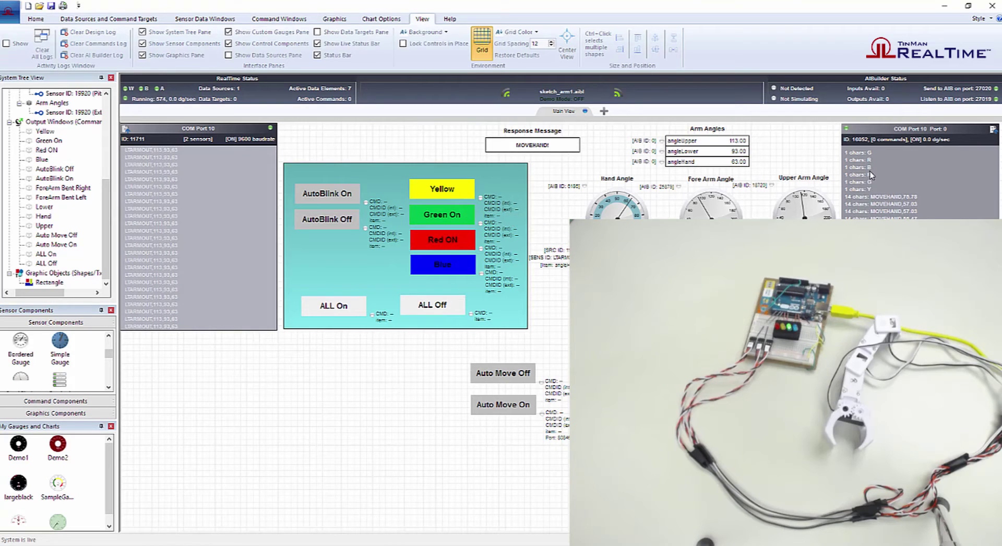
click(456, 249)
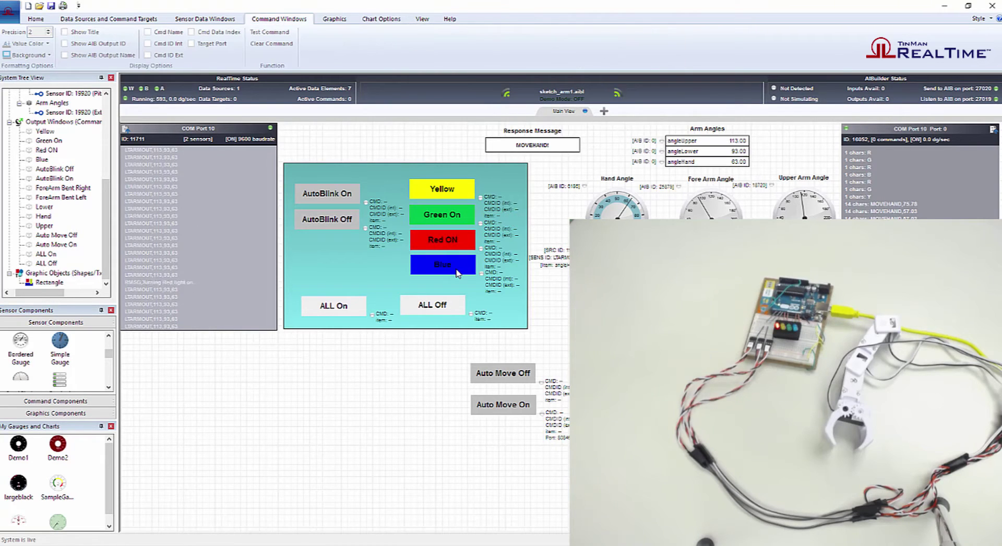
key(alt+v)
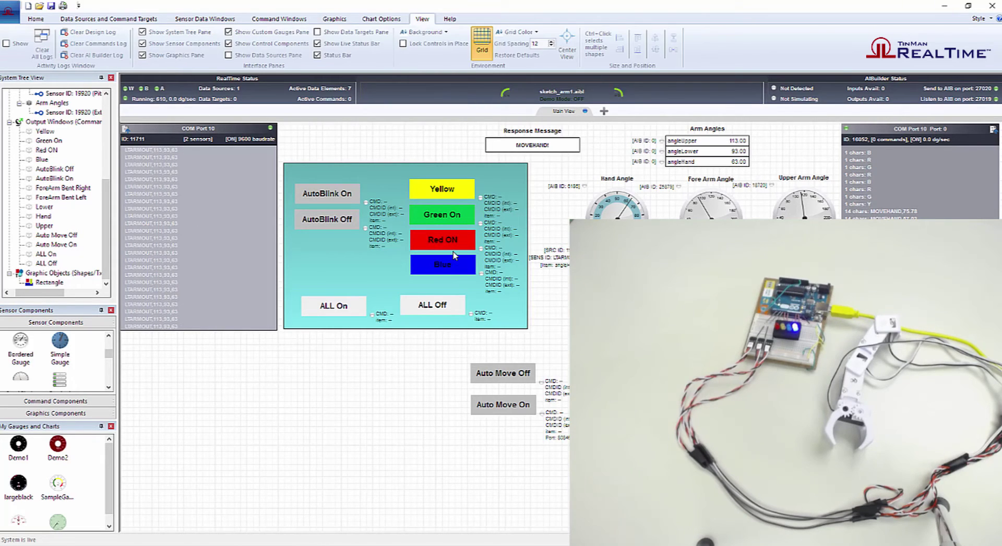
click(447, 229)
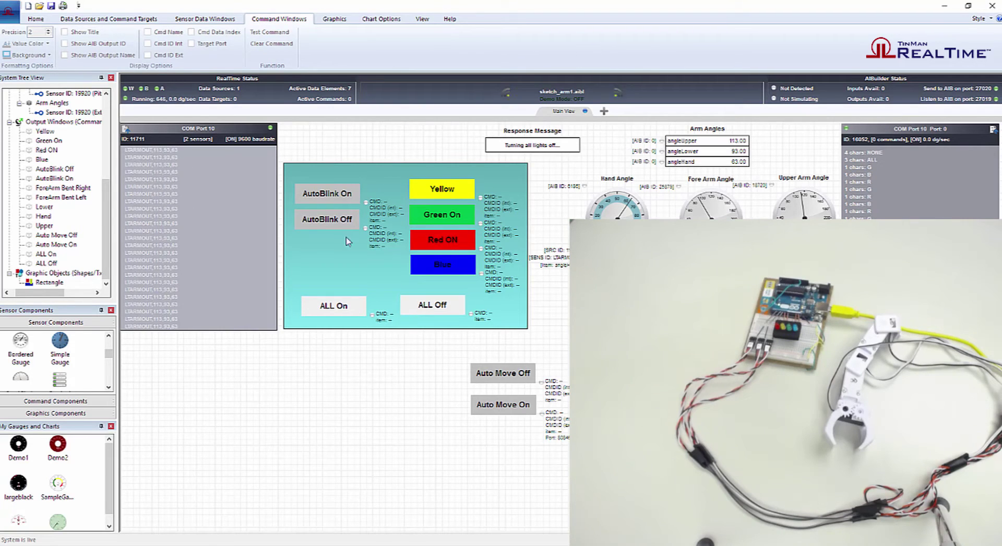
click(334, 199)
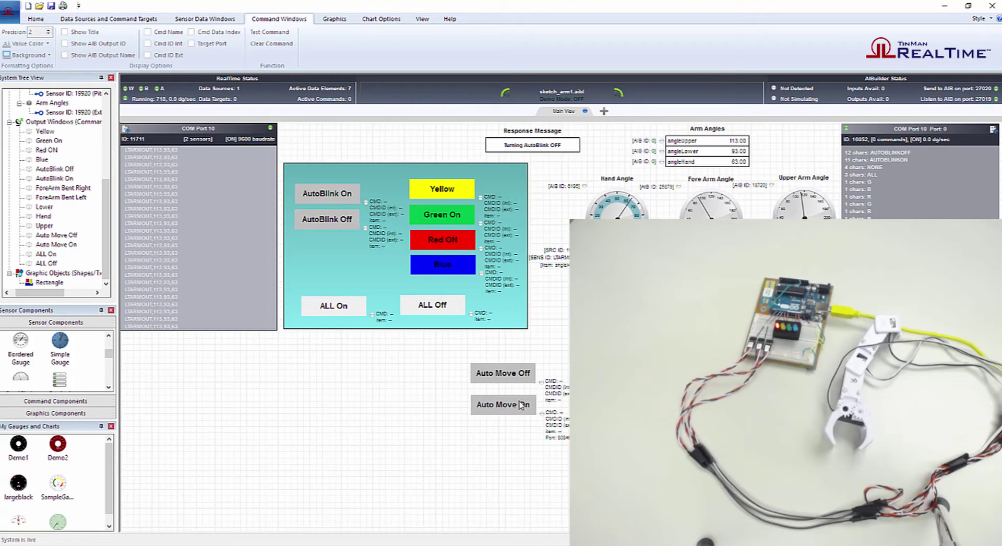
Start the arm's automatic movement routine with Auto Move On.
click(521, 409)
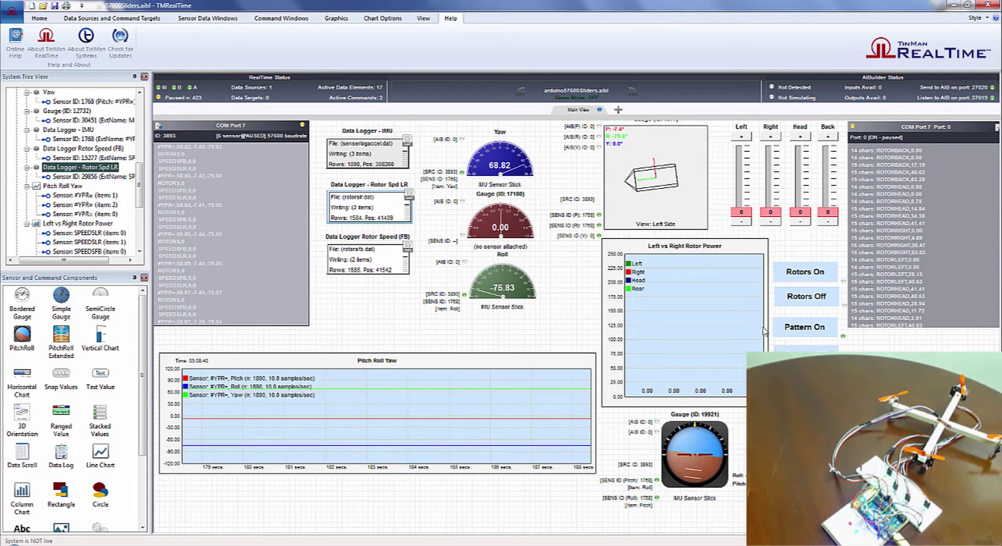
Connect the rotor design live and set Left rotor to 45, Right to 102 and Back to 87.
click(523, 93)
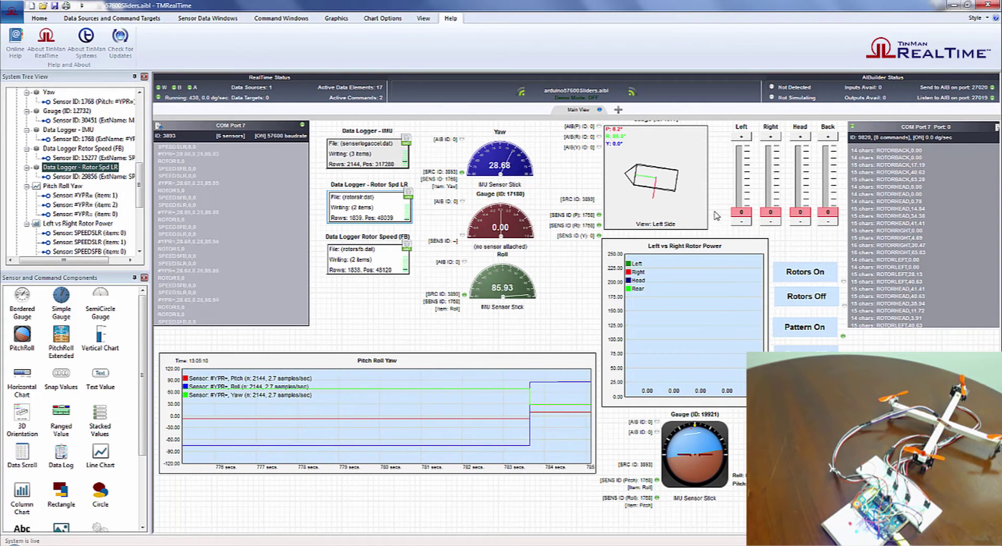
click(740, 211)
mouse_move(740, 211)
mouse_down()
mouse_move(742, 156)
mouse_move(748, 196)
mouse_move(801, 174)
mouse_move(801, 157)
mouse_move(803, 199)
mouse_move(803, 165)
mouse_up()
drag(771, 211, 780, 177)
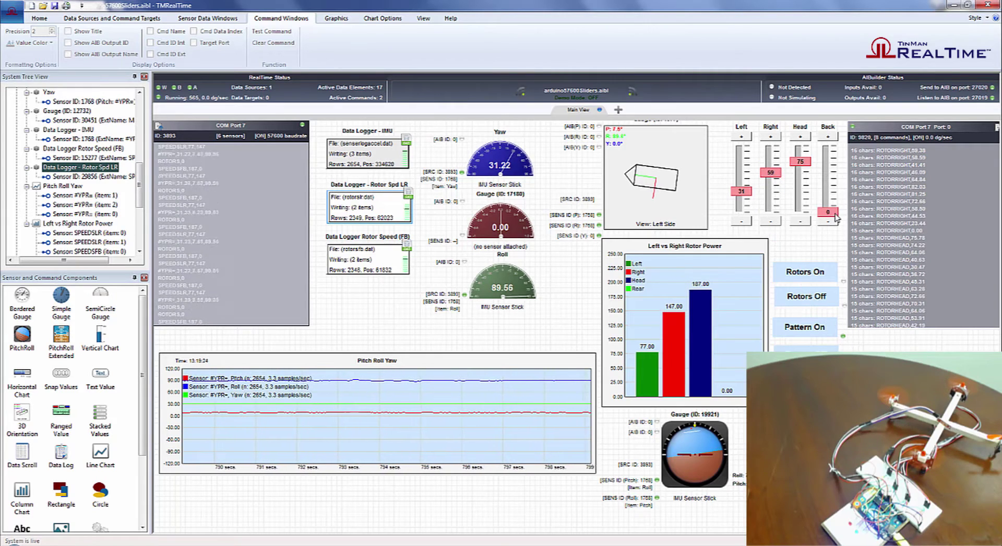
mouse_move(835, 216)
mouse_down()
mouse_move(832, 140)
mouse_move(837, 206)
mouse_up()
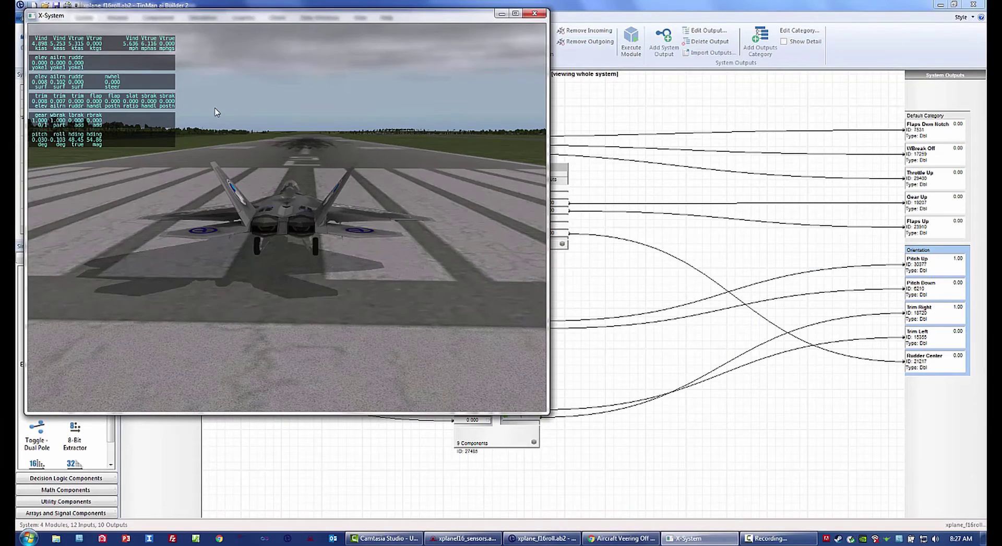
Orbit the X-Plane camera to a higher rear view of the jet.
mouse_move(322, 183)
mouse_down()
mouse_move(364, 190)
mouse_move(305, 236)
mouse_move(307, 186)
mouse_move(326, 186)
mouse_up()
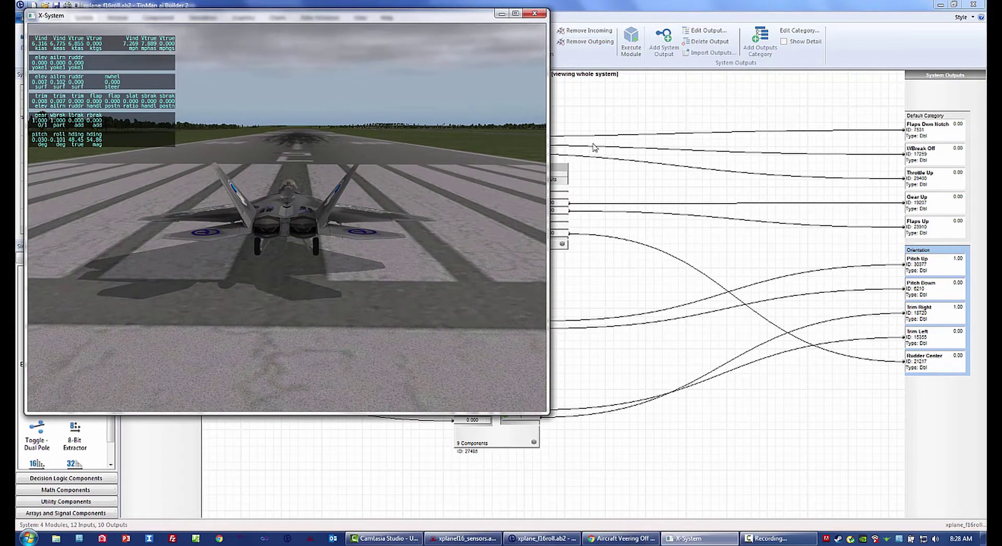
Bring the xplane16_sensors dashboard forward, nudge the trim/flap window aside and enlarge the UDP Data Source panel.
click(462, 538)
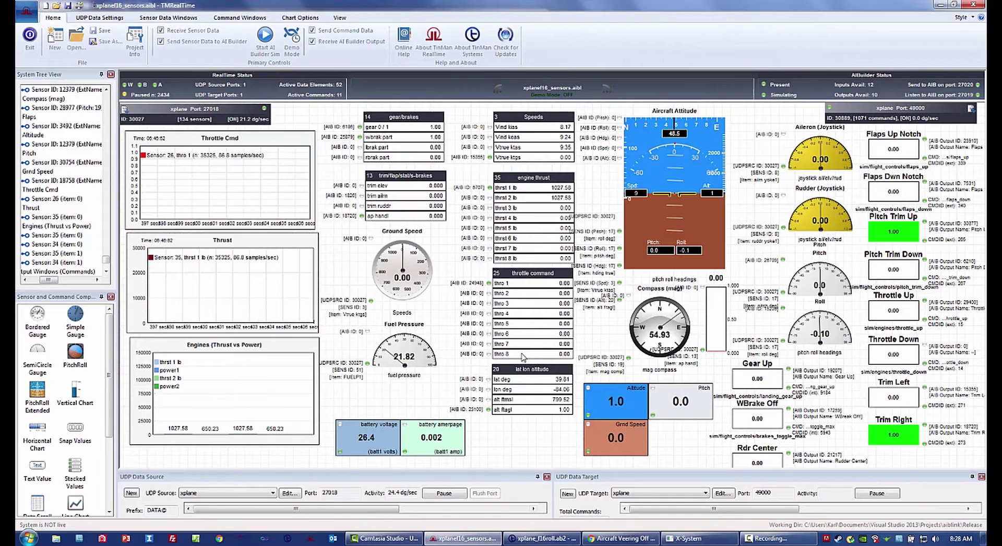
mouse_move(419, 190)
mouse_down()
mouse_move(368, 188)
mouse_move(426, 204)
mouse_move(418, 189)
mouse_up()
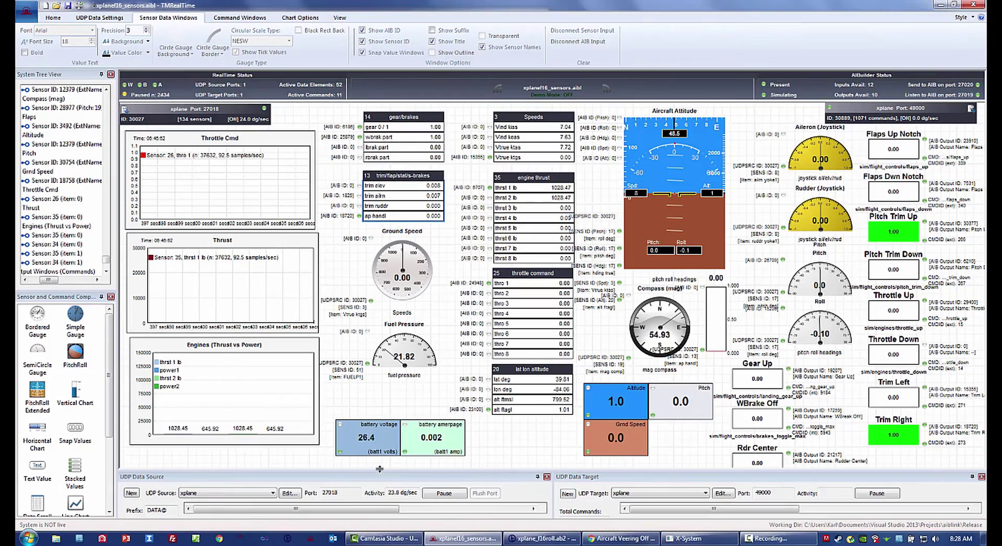
drag(380, 470, 365, 336)
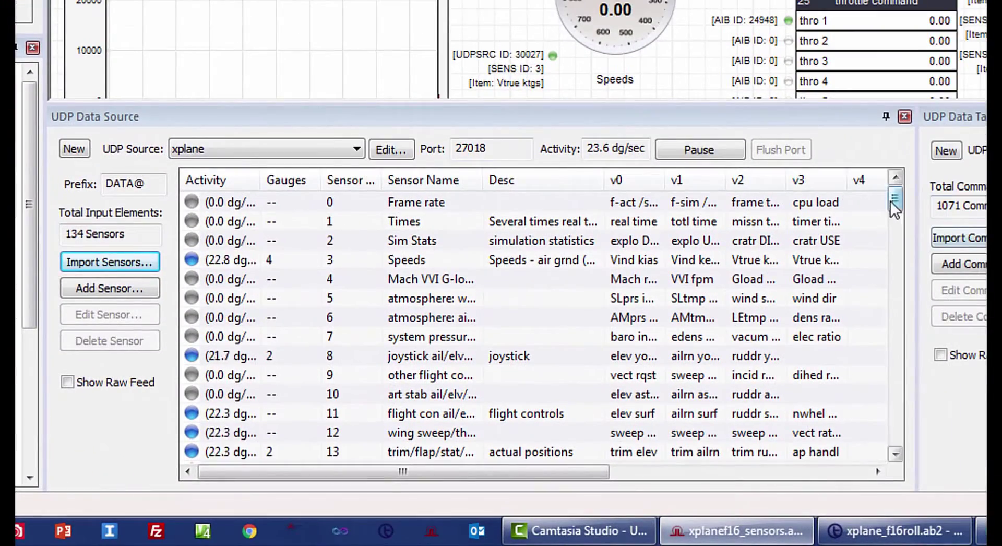
mouse_move(893, 201)
mouse_down()
mouse_move(903, 442)
mouse_move(886, 190)
mouse_up()
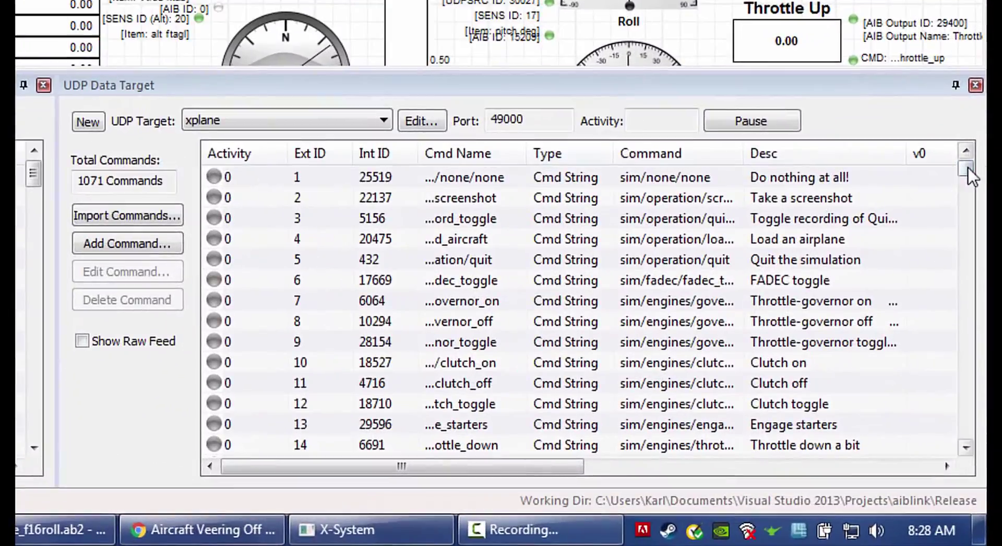
drag(968, 170, 965, 436)
click(670, 445)
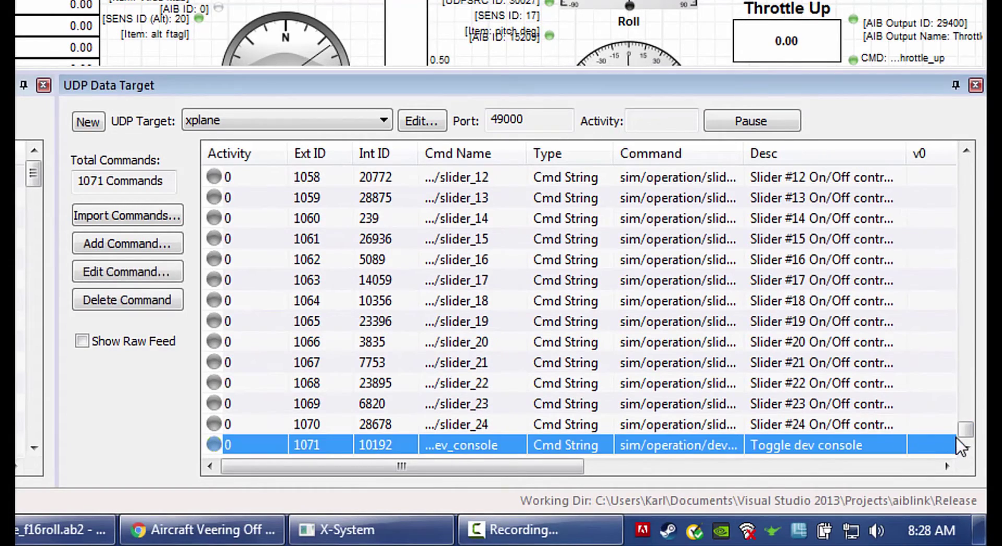
drag(967, 431, 969, 156)
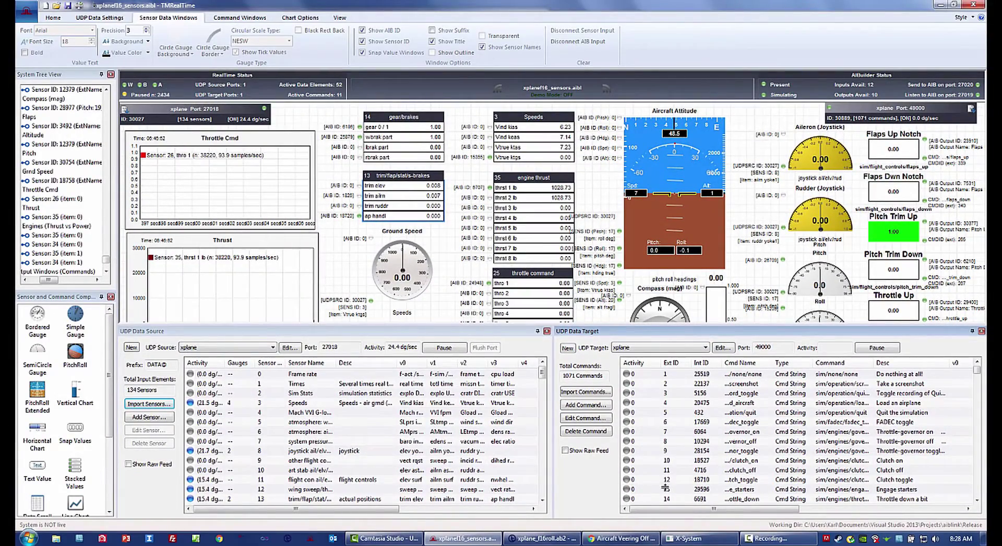
Drag the data-panel splitter down to reveal the gauges and select the Gear Up command box.
drag(665, 325, 665, 490)
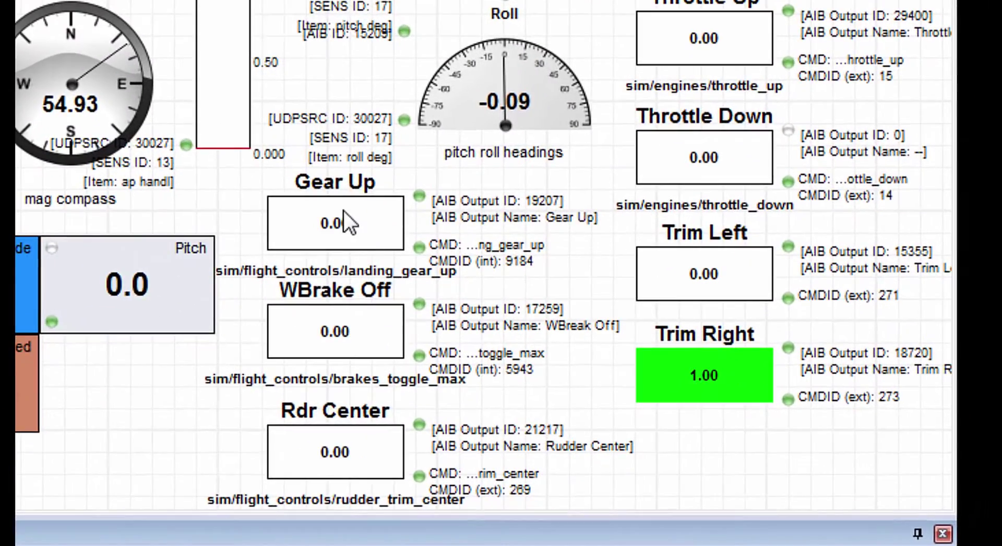
click(761, 380)
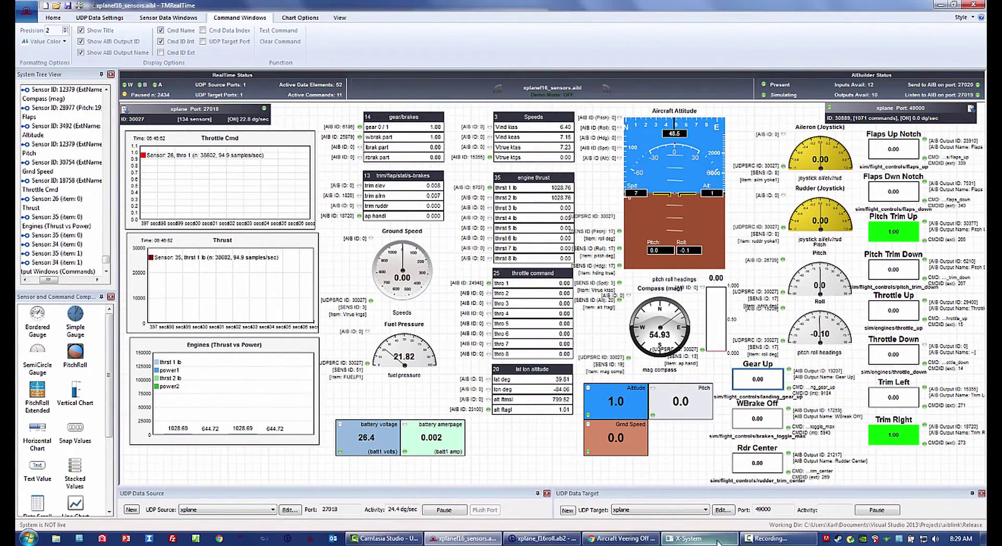
Bring xplane_f16roll.ab2 forward and reposition the Pitch Mgmt and Roll Mgmt - Level modules on the canvas.
click(539, 541)
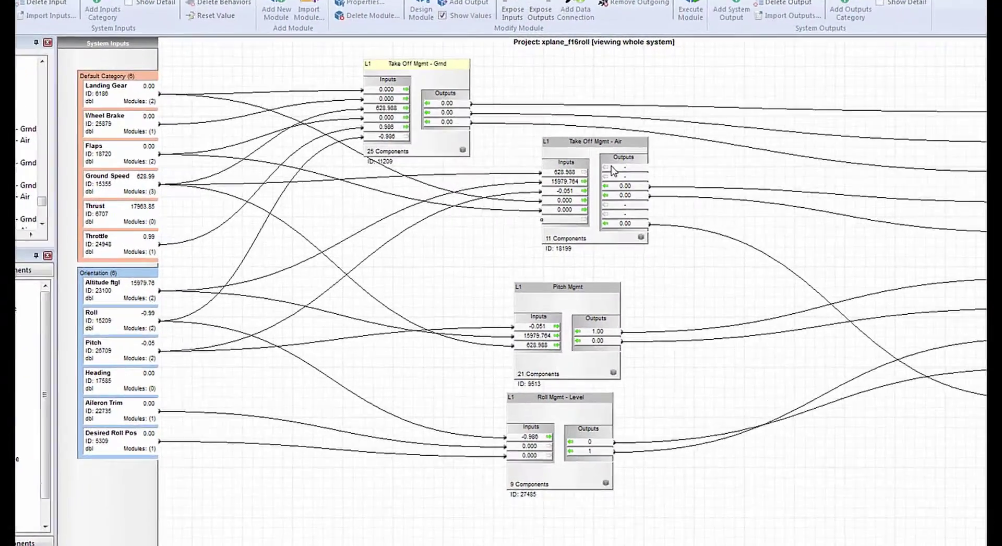
click(563, 155)
drag(645, 306, 575, 276)
drag(633, 472, 647, 466)
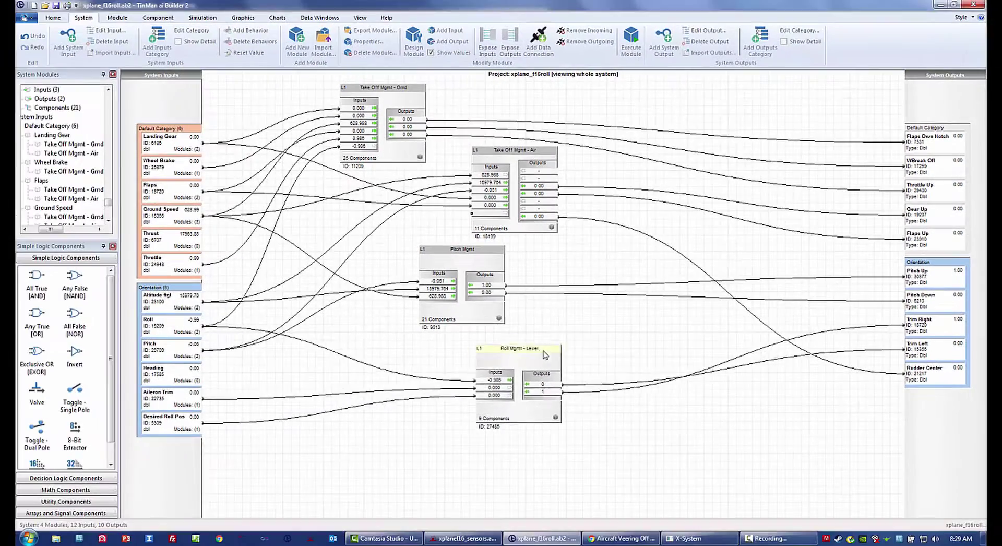
drag(344, 401, 398, 388)
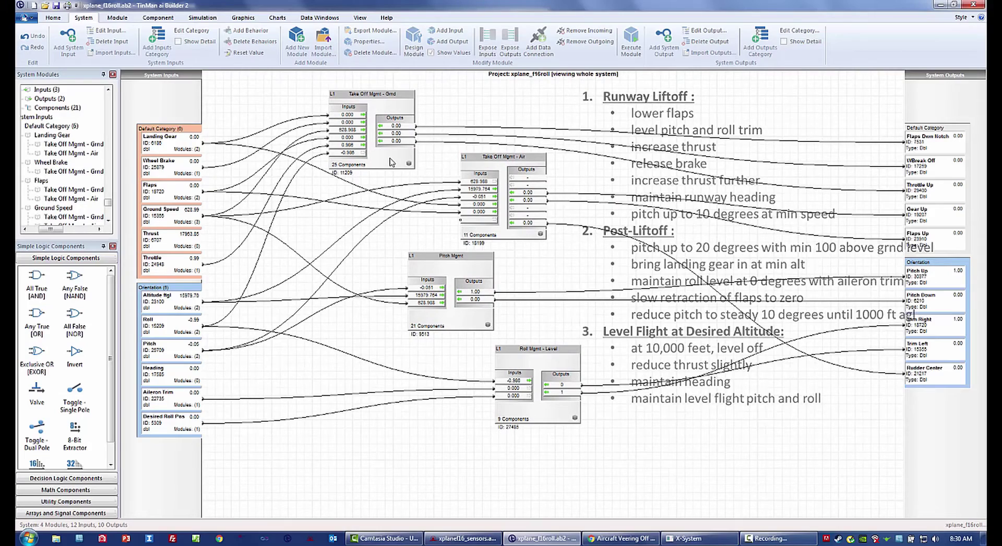
Inspect the Take Off Mgmt - Grnd module's logic and return to the system view.
double_click(393, 162)
click(458, 204)
right_click(459, 182)
click(548, 86)
Inspect the Take Off Mgmt - Air module, then open Pitch Mgmt and pan its diagram right.
double_click(494, 188)
drag(527, 231, 523, 191)
click(549, 87)
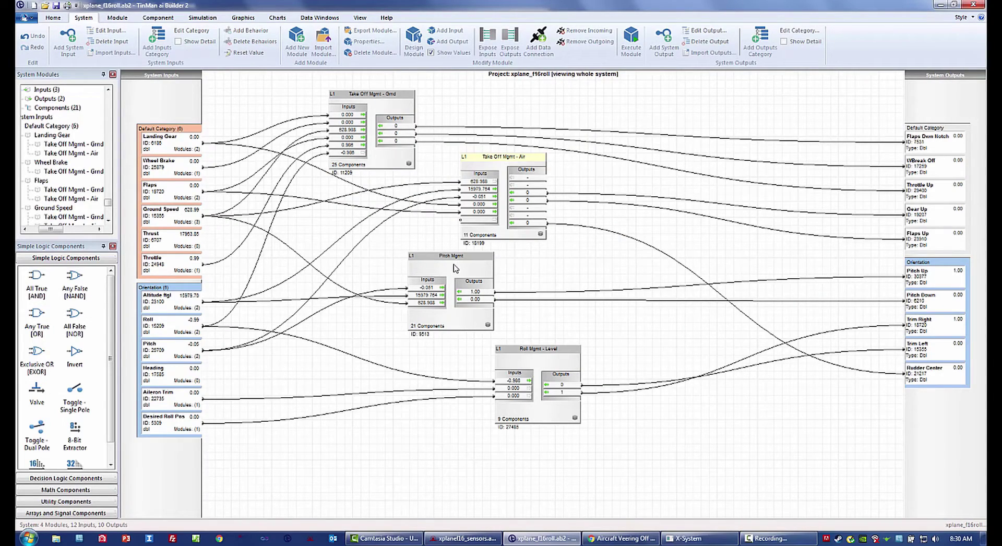
double_click(454, 272)
drag(510, 240, 559, 234)
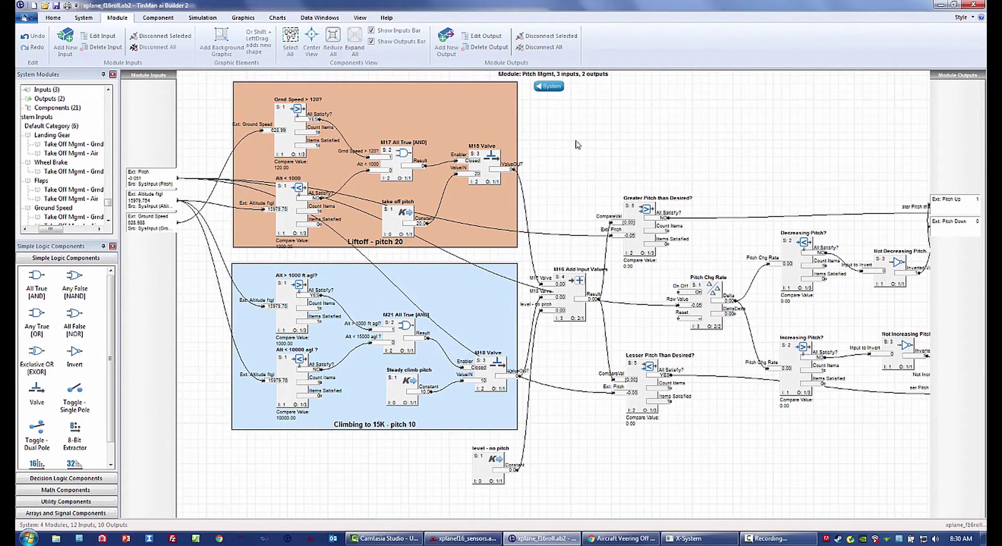
Nudge the orange Liftoff - pitch 20 block slightly right and down in the Pitch Mgmt diagram.
drag(587, 165, 584, 196)
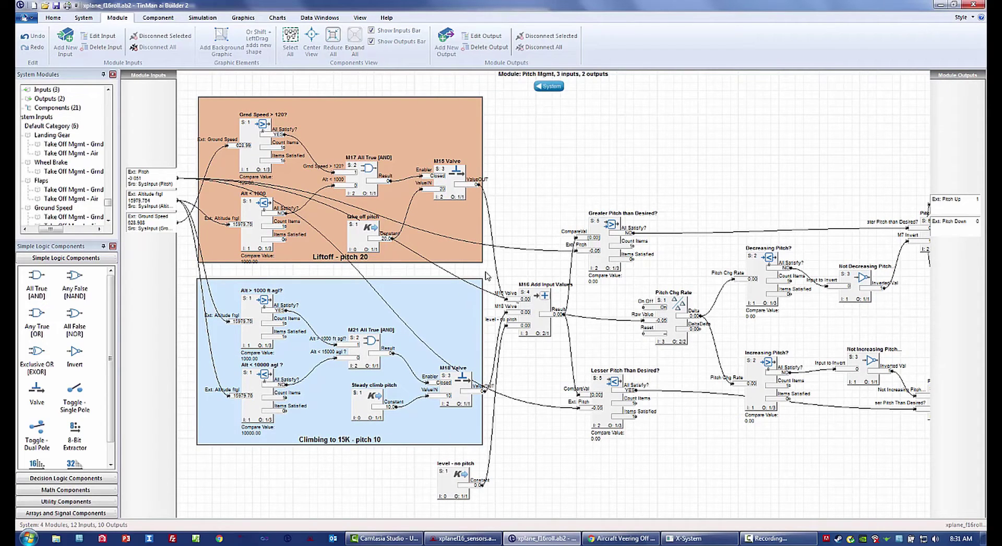
click(466, 257)
drag(447, 257, 455, 249)
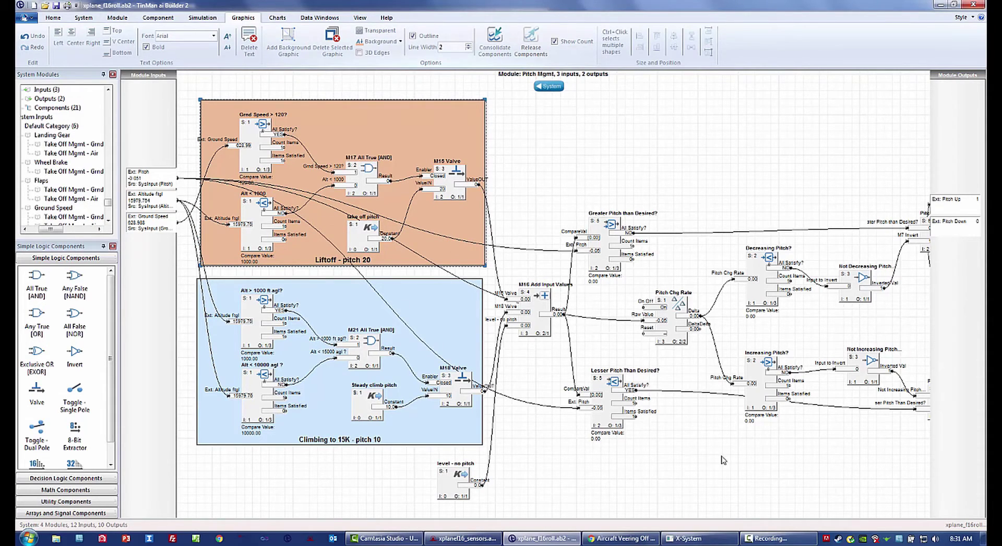
mouse_move(724, 459)
mouse_down()
mouse_move(656, 447)
mouse_move(697, 444)
mouse_move(721, 455)
mouse_up()
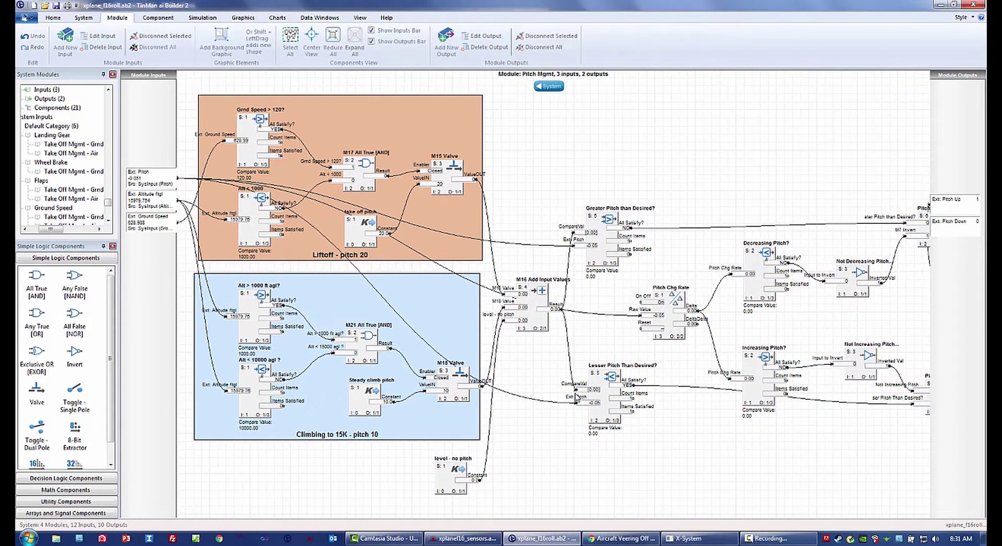
Consolidate the Liftoff - pitch 20 group's enclosed components and shrink its box.
right_click(427, 247)
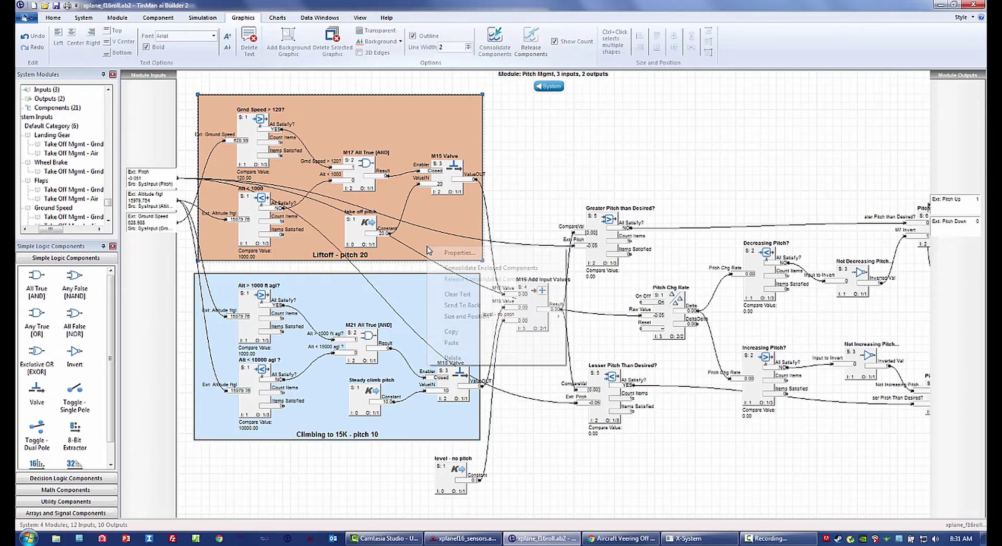
click(472, 274)
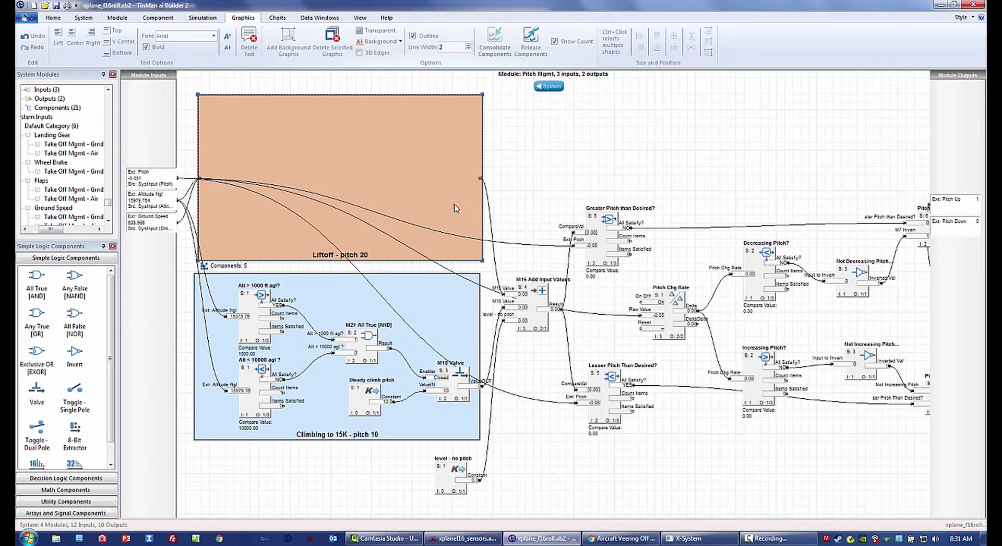
mouse_move(481, 261)
mouse_down()
mouse_move(406, 151)
mouse_move(424, 222)
mouse_move(379, 140)
mouse_move(461, 225)
mouse_move(478, 262)
mouse_up()
Release the five consolidated components and go back to the System view.
right_click(466, 246)
click(468, 248)
click(486, 295)
click(549, 87)
Move the M3 Delta block down and right in Roll Mgmt - Level, then leave AI Builder.
double_click(545, 372)
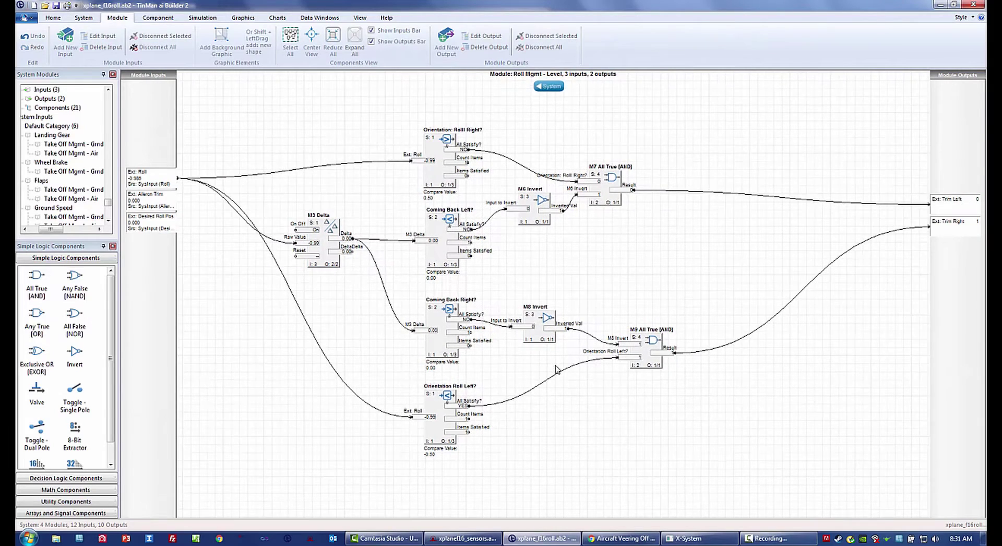
drag(332, 226, 357, 239)
click(508, 272)
click(553, 87)
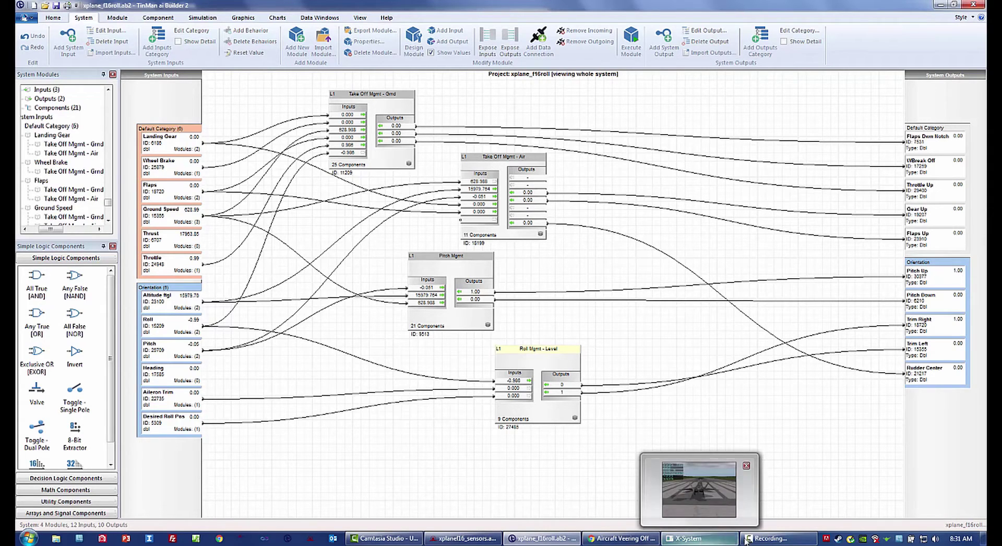
click(767, 538)
click(947, 504)
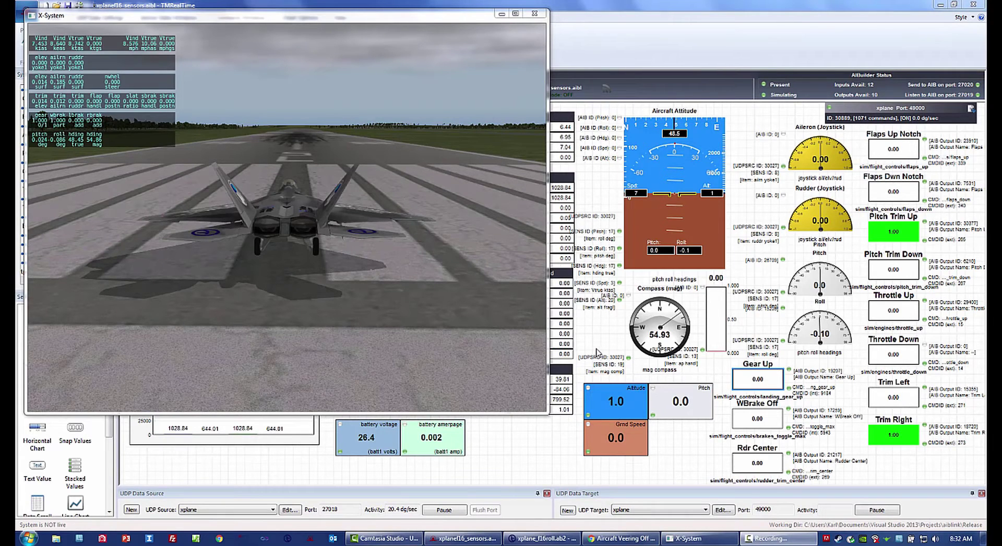
click(606, 88)
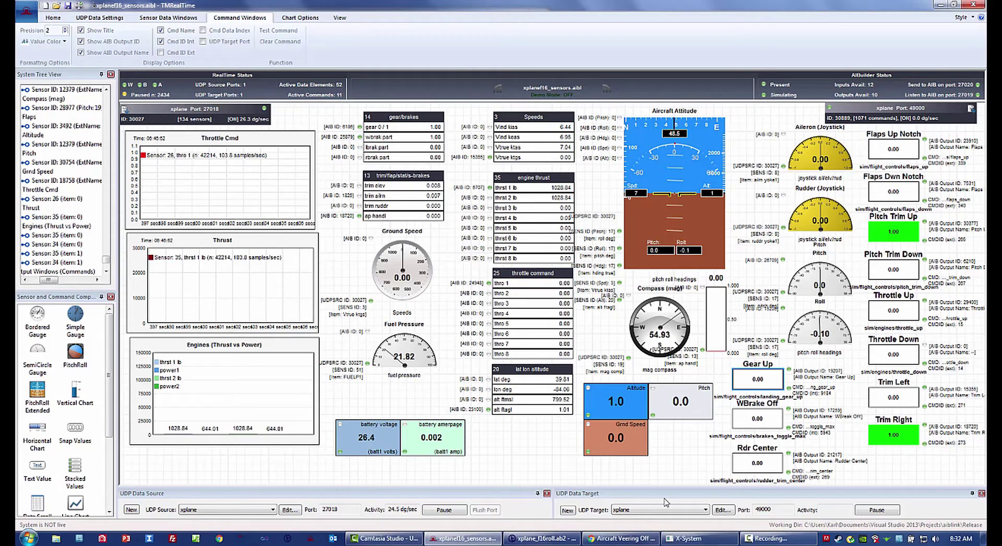
click(683, 539)
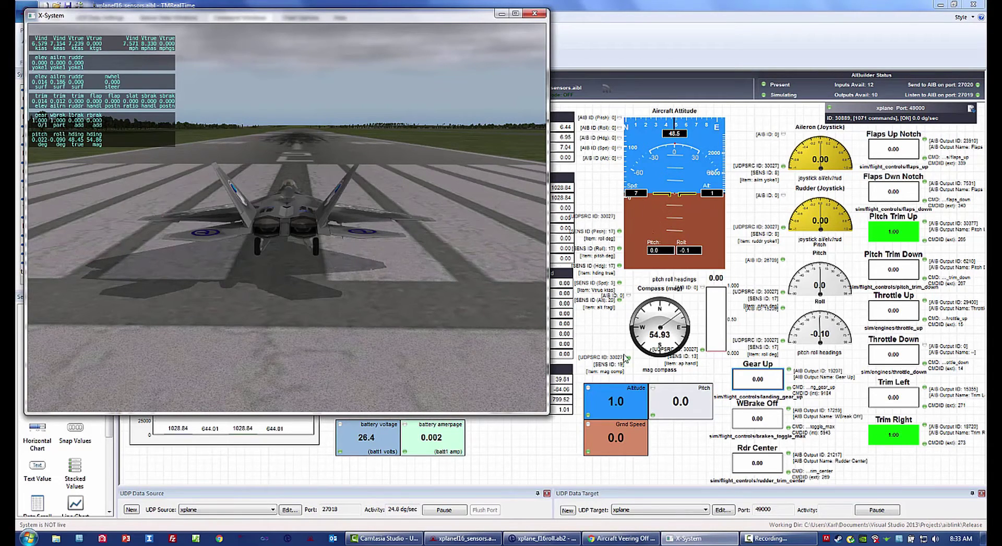
click(543, 538)
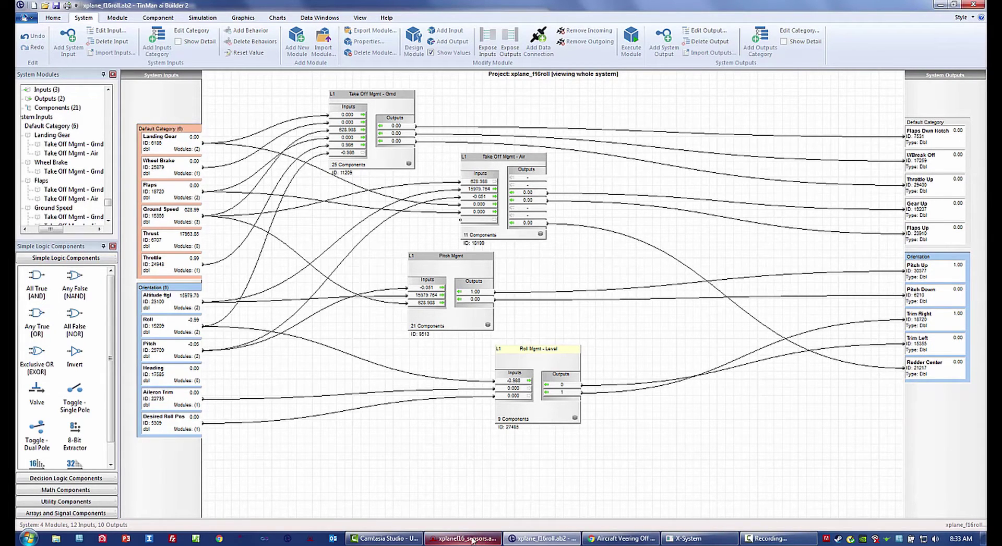
click(467, 539)
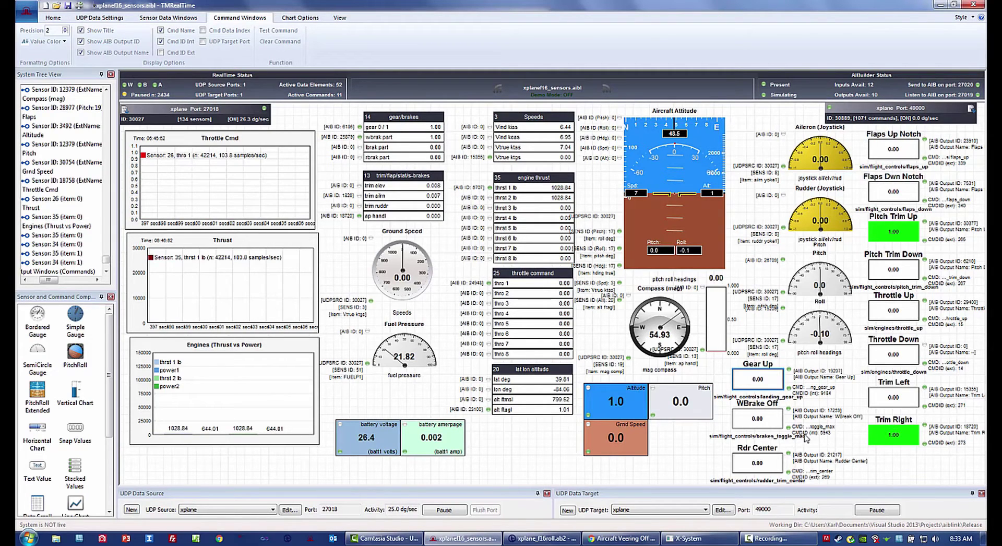
mouse_move(705, 543)
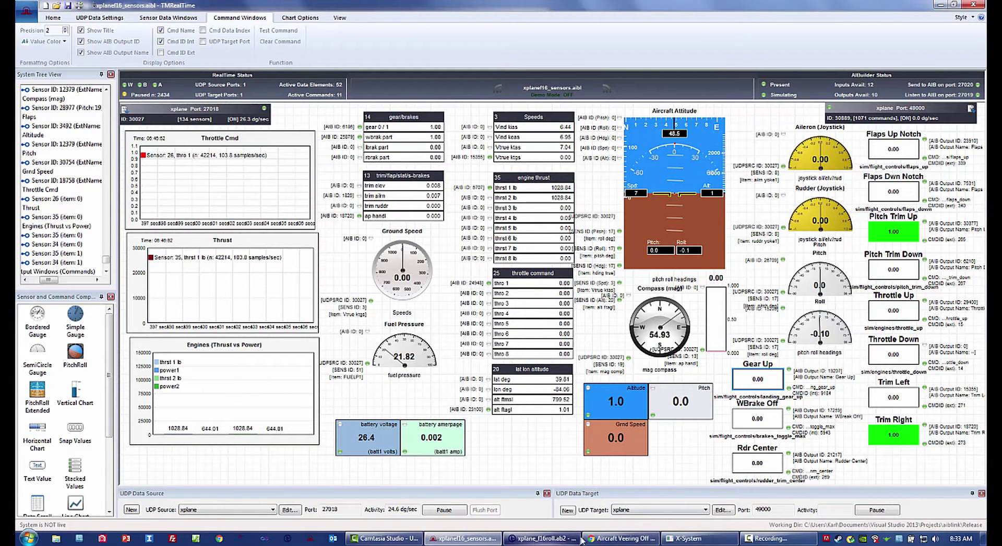
click(699, 538)
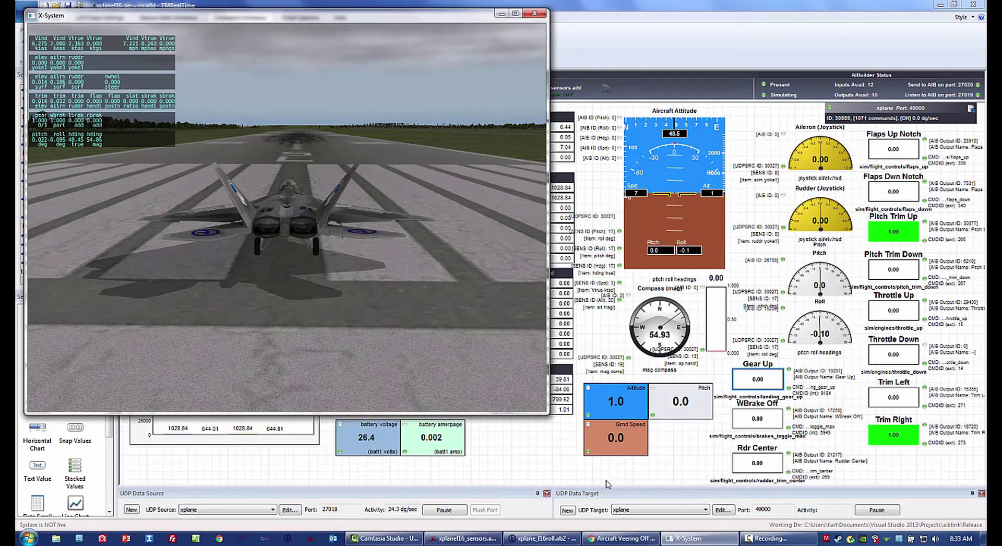
mouse_move(703, 543)
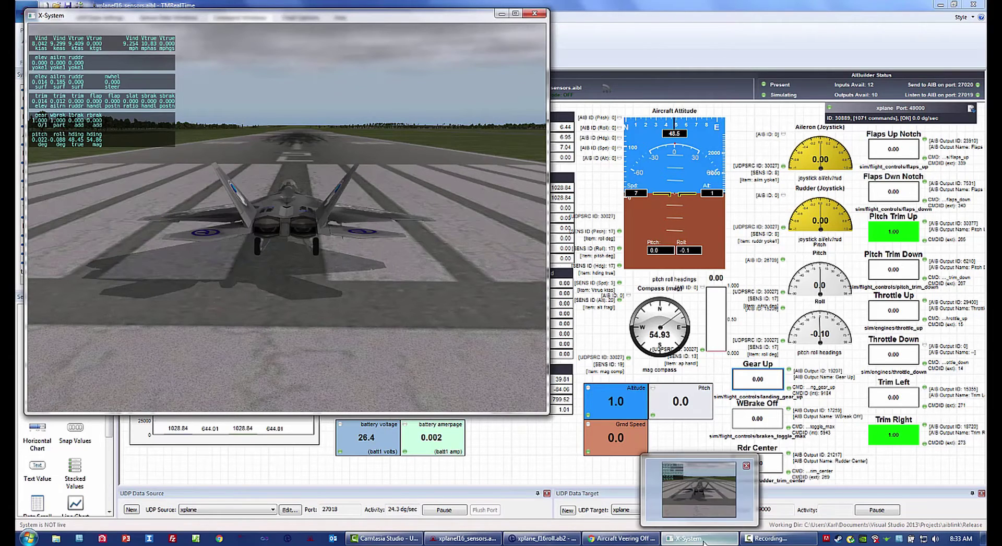
Start the AIBuilder live link so the X-Plane jet takes off and climbs by itself.
click(605, 94)
key(alt+Tab)
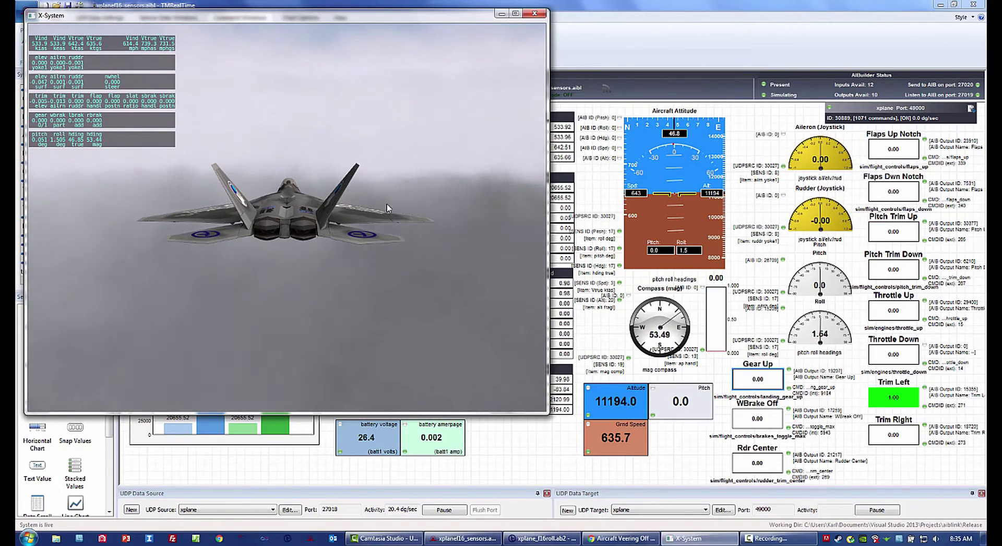
Bring up the live xplane_f16roll.ab2 project in AI Builder.
click(536, 541)
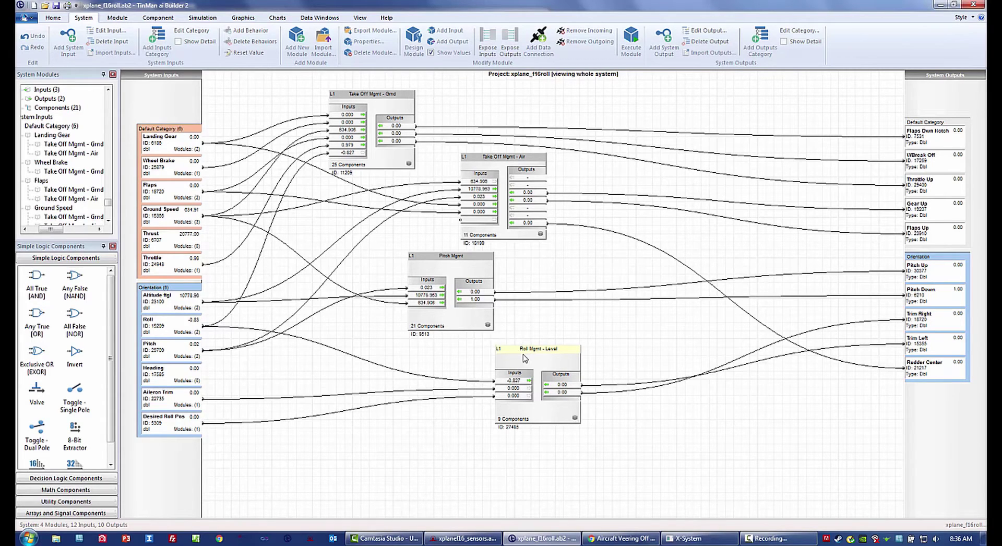
Check Roll Mgmt - Level's live values, then bring up the TinMan RealTime dashboards.
double_click(525, 357)
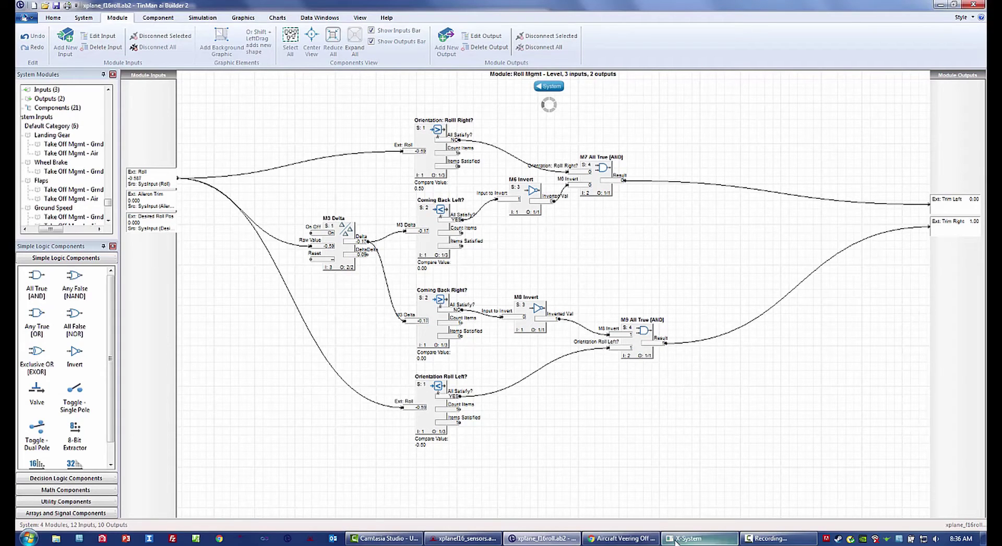
click(465, 539)
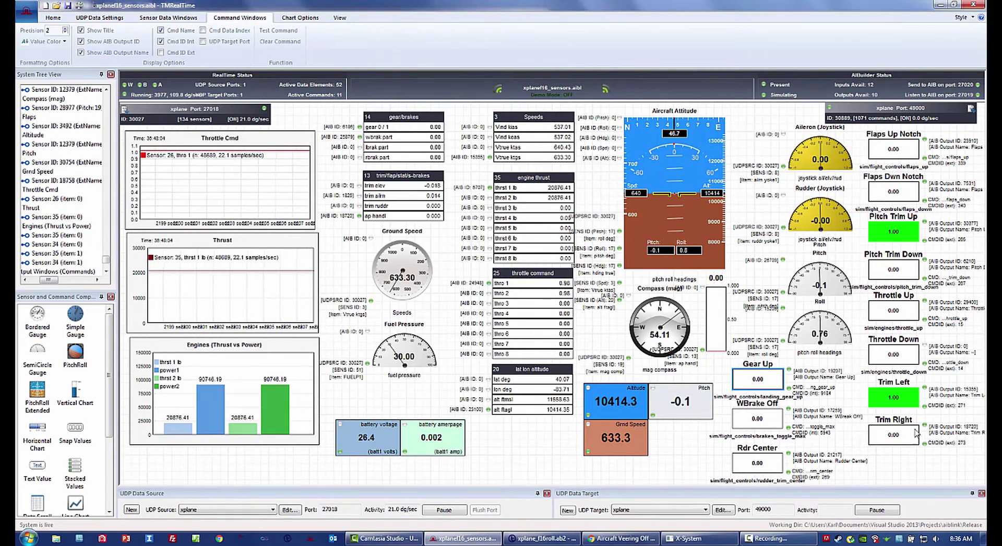
Expand the xplane Port 49000 command log, then bring X-Plane forward with the jet cruising.
click(914, 108)
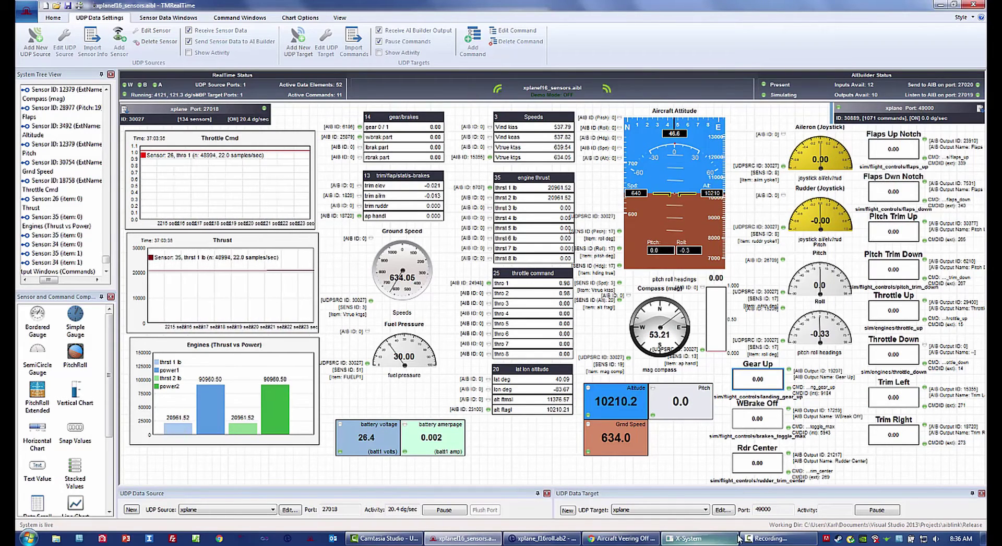
click(708, 543)
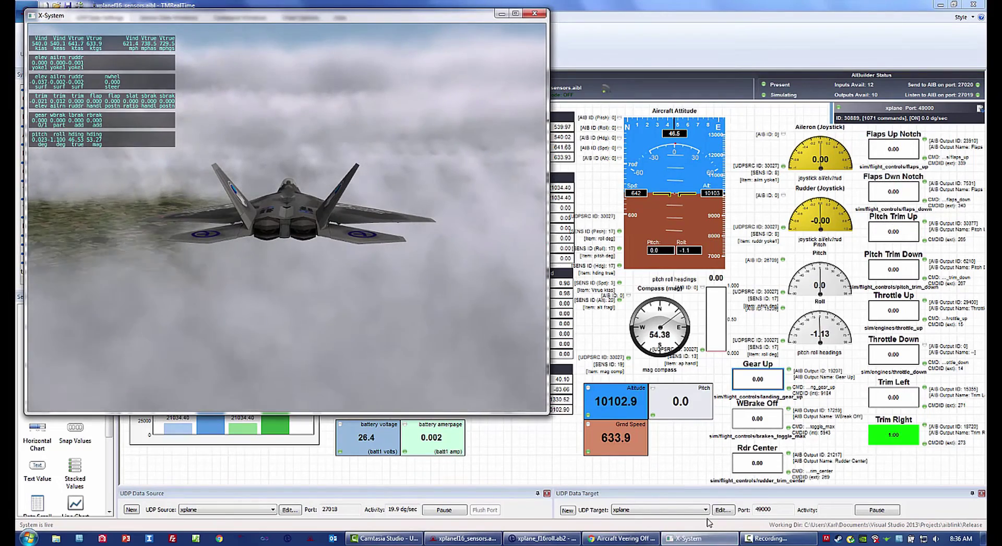